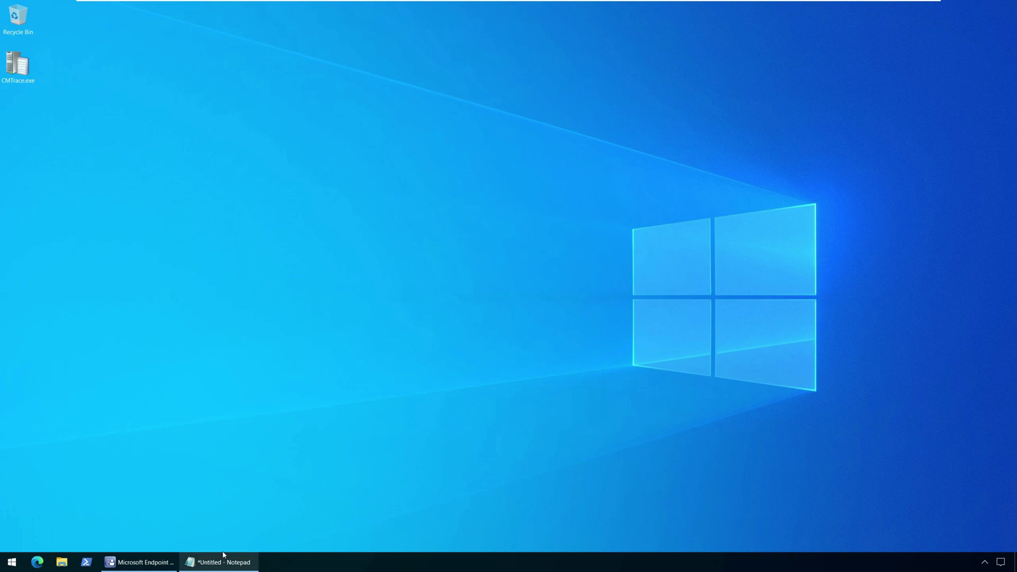
# - Switch to Configuration Manager and enable Suppress task sequence notifications in the advanced properties of the Upgrade Operating System task sequence
pyautogui.click(138, 562)
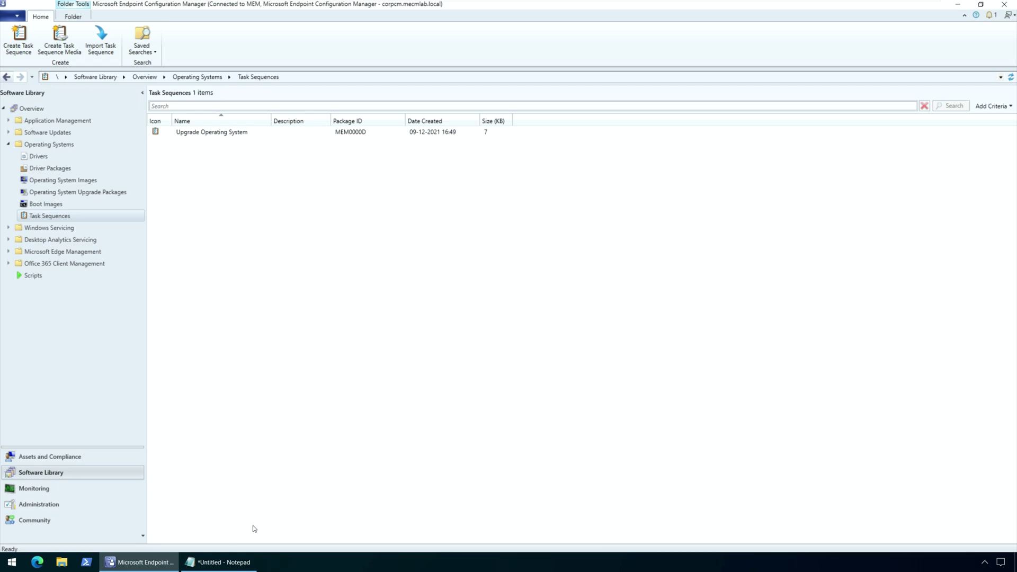
pyautogui.click(304, 77)
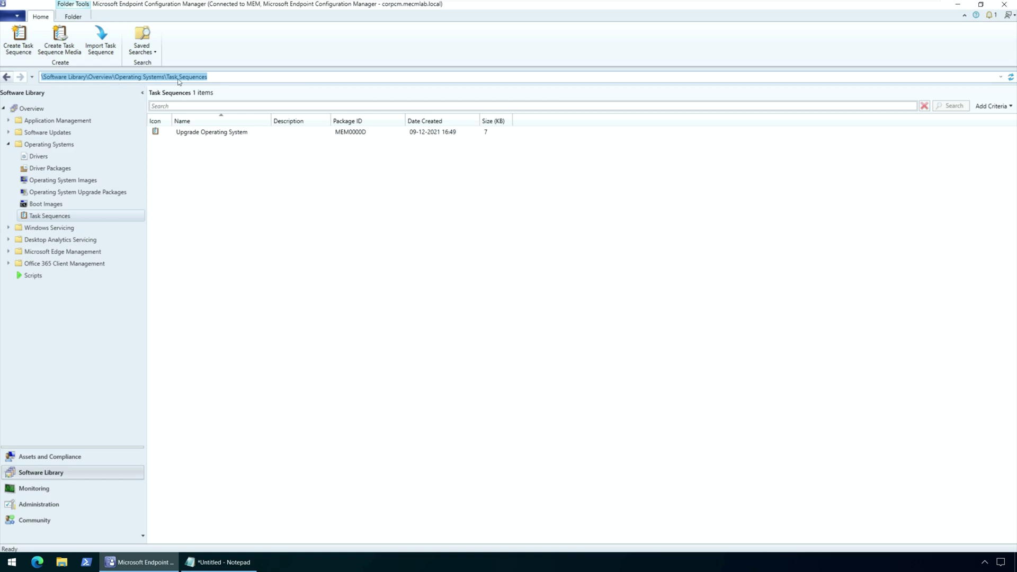
pyautogui.rightClick(255, 133)
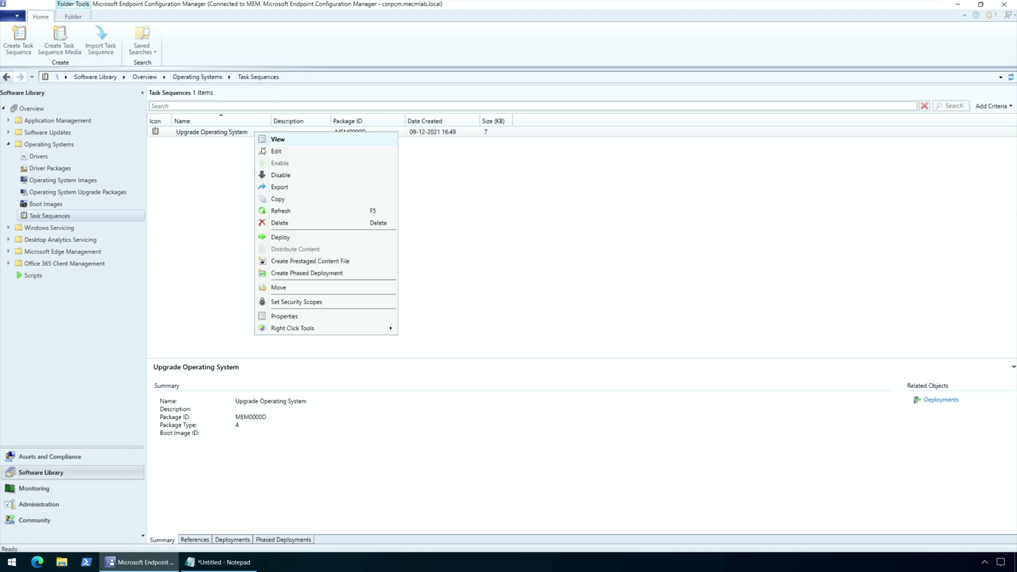
pyautogui.click(286, 316)
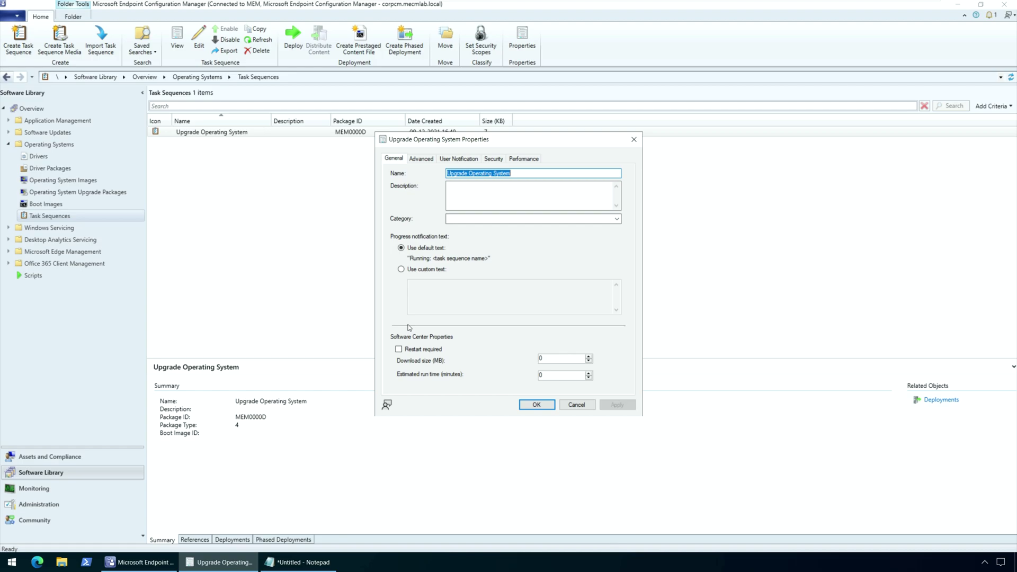
pyautogui.click(427, 161)
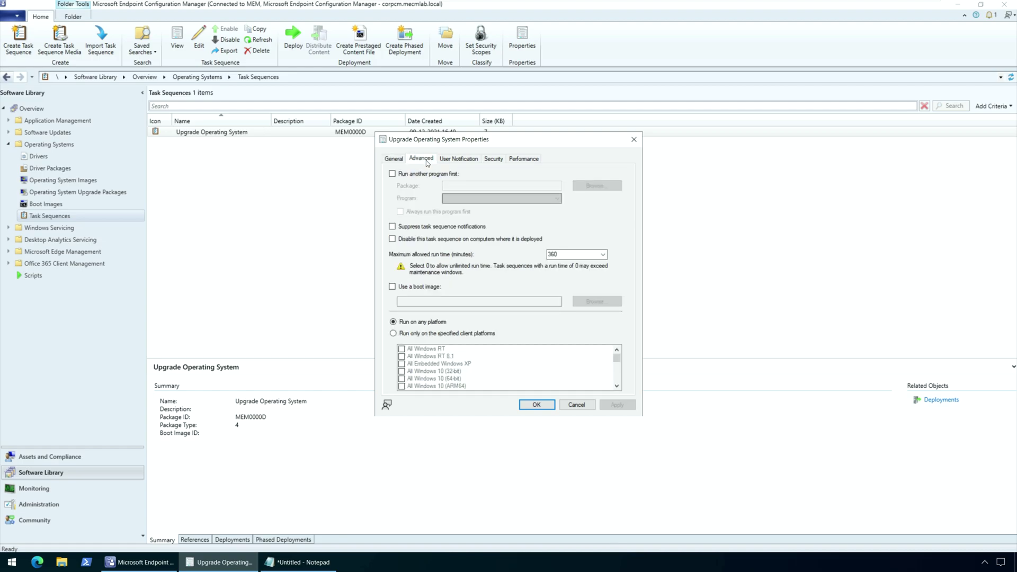
pyautogui.click(421, 228)
pyautogui.click(617, 404)
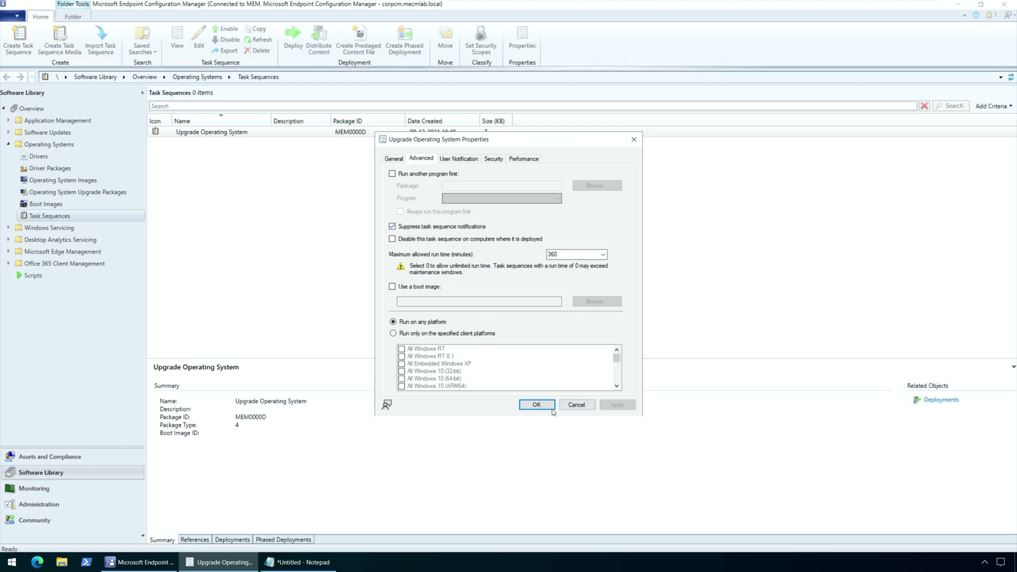
pyautogui.click(535, 404)
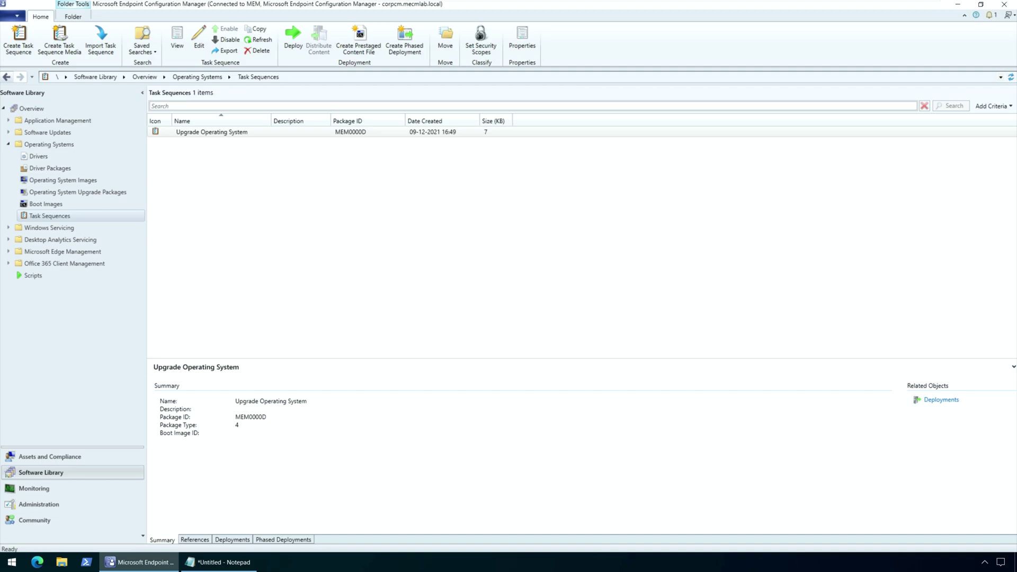
# - Reopen the Upgrade Operating System task sequence's properties and turn off Suppress task sequence notifications
pyautogui.rightClick(246, 136)
pyautogui.click(276, 317)
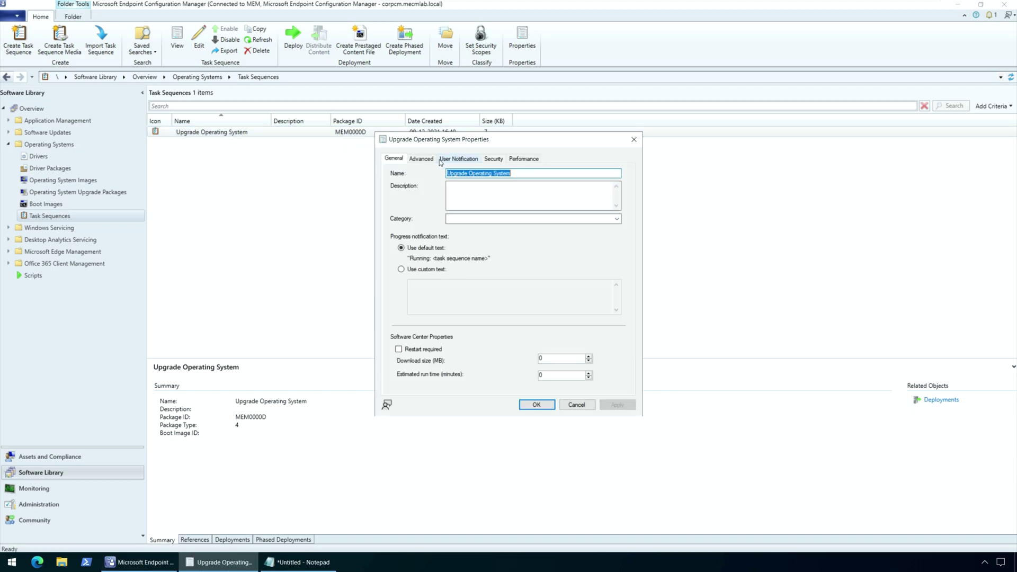
pyautogui.click(422, 159)
pyautogui.click(393, 227)
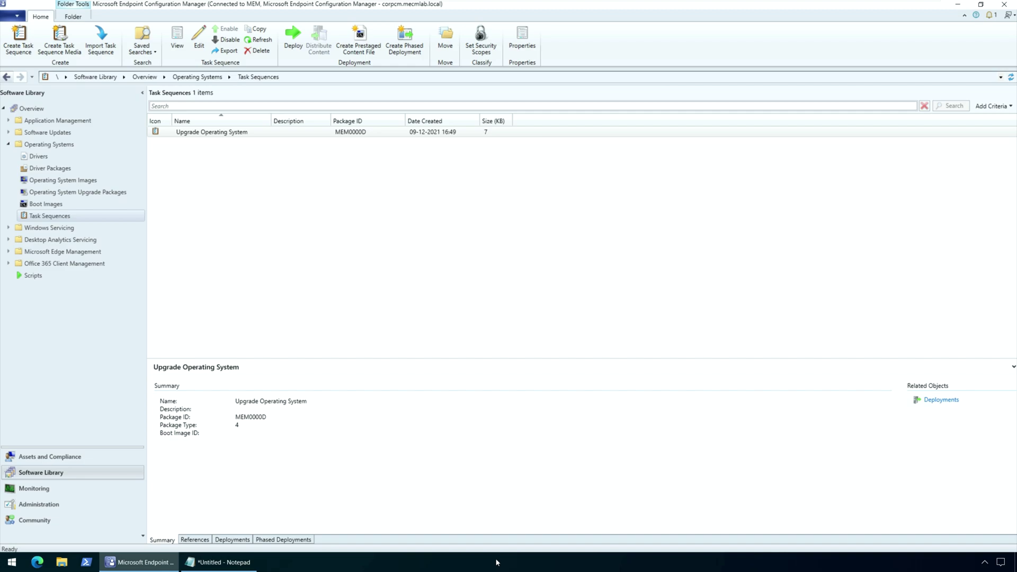
# - Switch to Notepad and copy the command Set-CMTaskSequence -name "Upgrade Operating System" -EnableNotification 0
pyautogui.click(218, 563)
pyautogui.click(290, 134)
pyautogui.moveTo(505, 127); pyautogui.dragTo(391, 134)
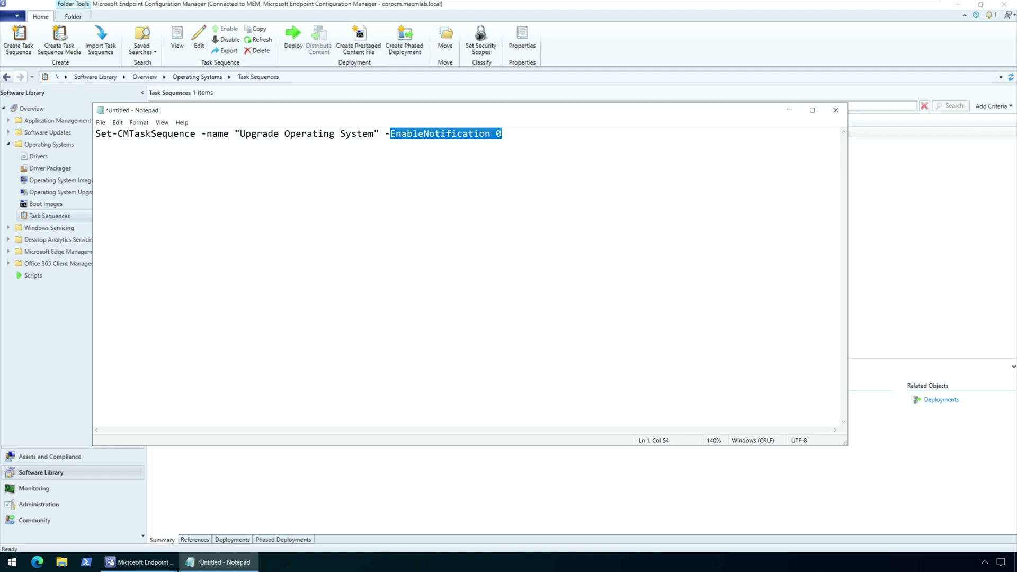
pyautogui.click(346, 133)
pyautogui.moveTo(328, 109); pyautogui.dragTo(345, 212)
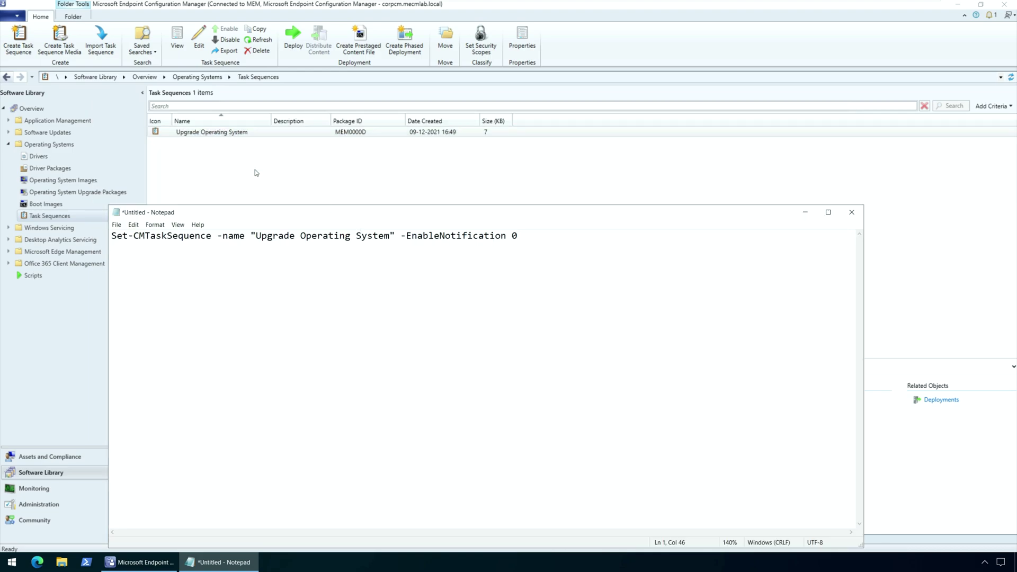
pyautogui.moveTo(256, 235); pyautogui.dragTo(391, 235)
pyautogui.click(385, 236)
pyautogui.moveTo(518, 235); pyautogui.dragTo(111, 236)
pyautogui.hotkey('ctrl', 'c')
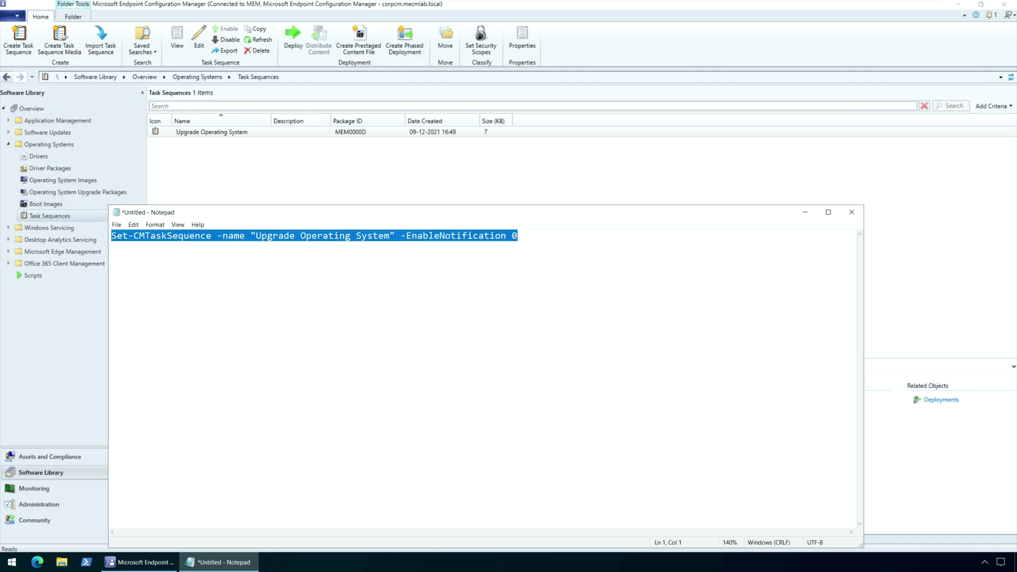
# - Open Windows PowerShell from the Configuration Manager console and run the copied Set-CMTaskSequence command with -EnableNotification 0
pyautogui.click(18, 17)
pyautogui.click(85, 58)
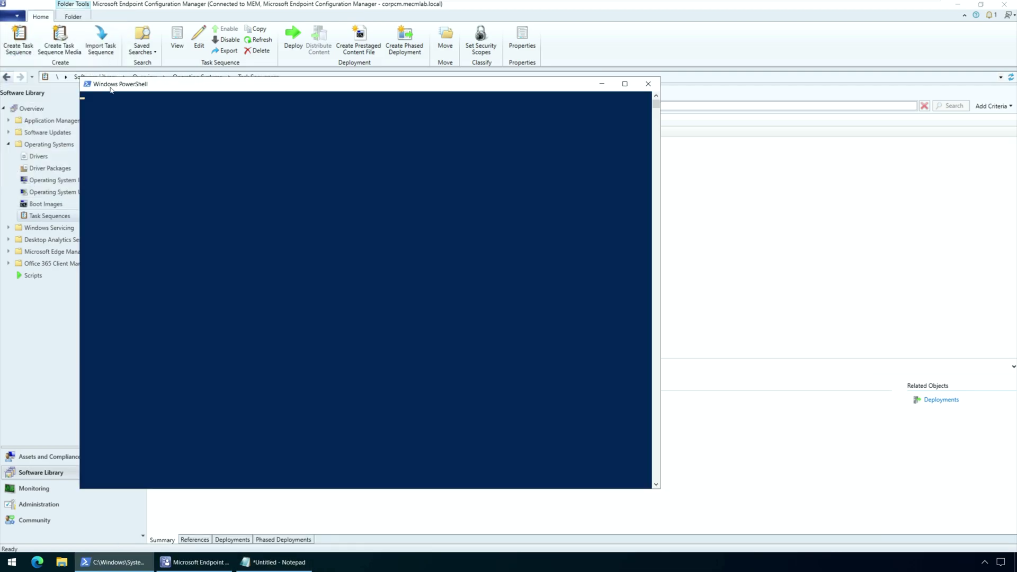
pyautogui.moveTo(247, 92); pyautogui.dragTo(344, 188)
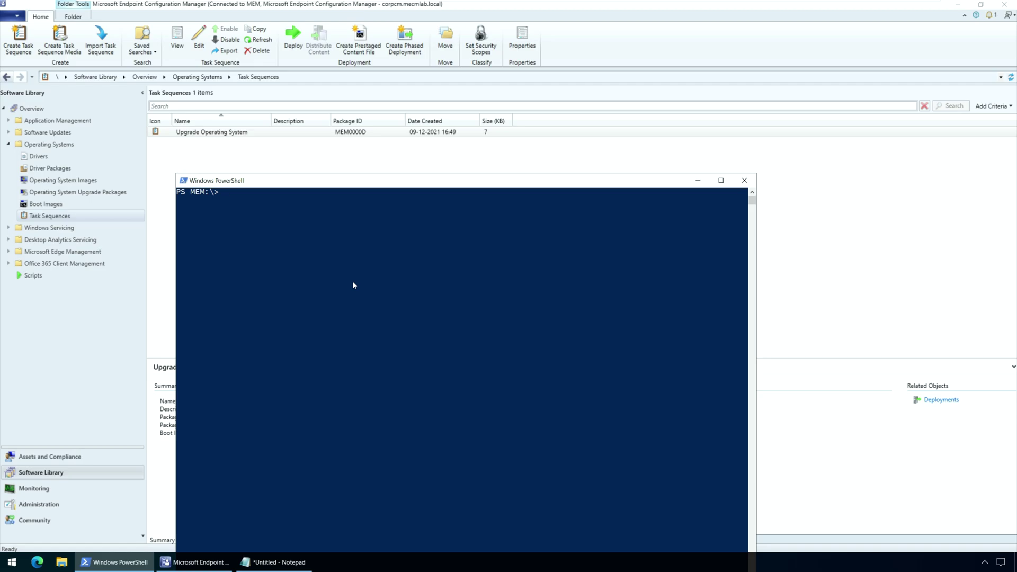
pyautogui.hotkey('ctrl', 'v')
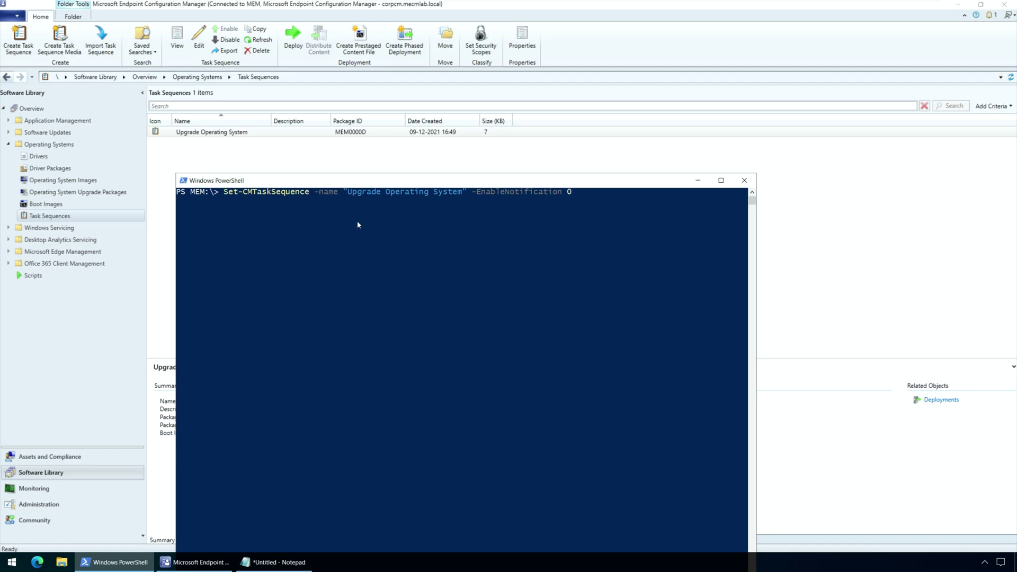
pyautogui.moveTo(347, 183); pyautogui.dragTo(318, 211)
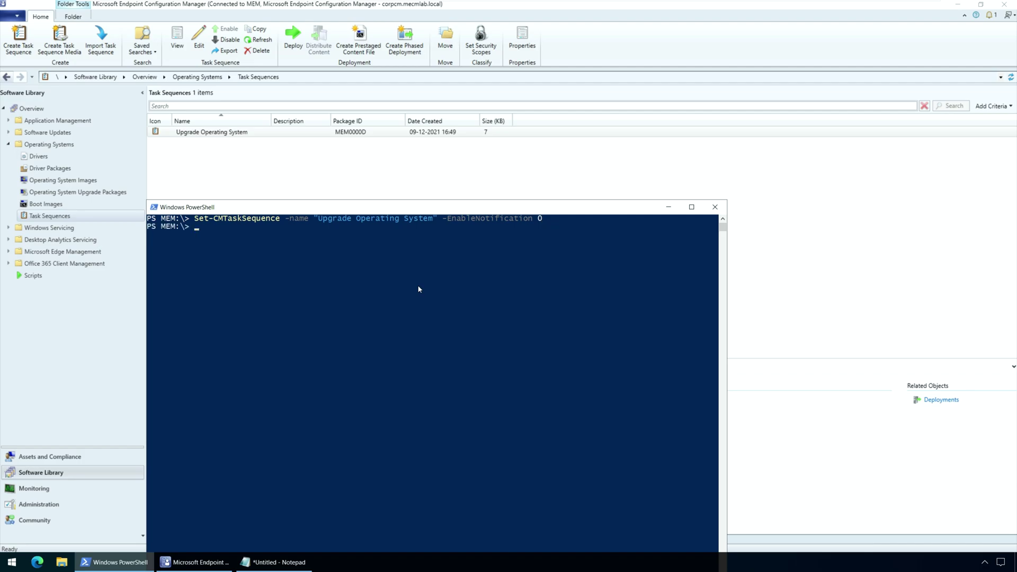
# - Refresh the task sequence list and check the Suppress task sequence notifications setting in the Upgrade Operating System properties
pyautogui.click(1009, 77)
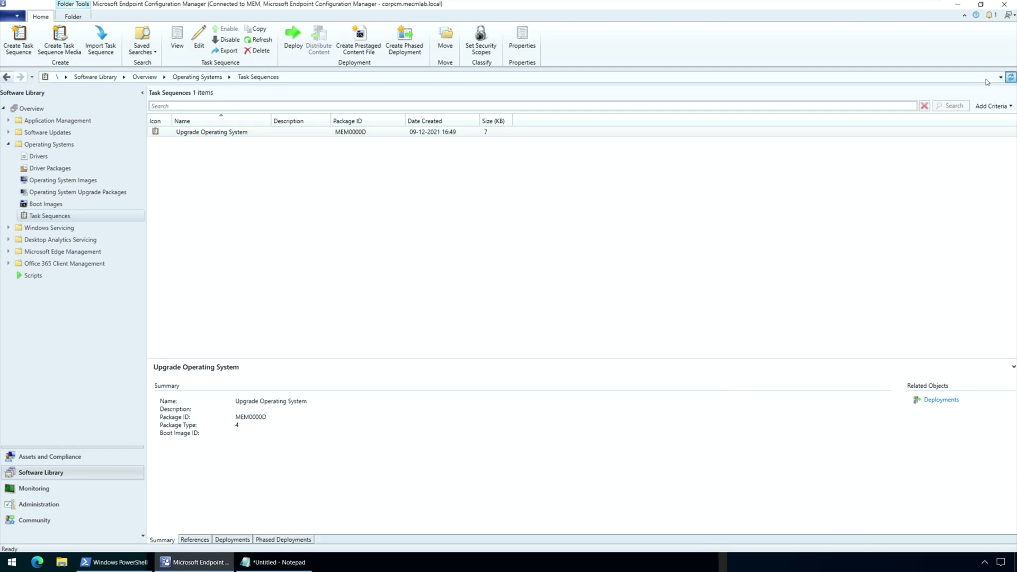
pyautogui.rightClick(254, 132)
pyautogui.click(276, 318)
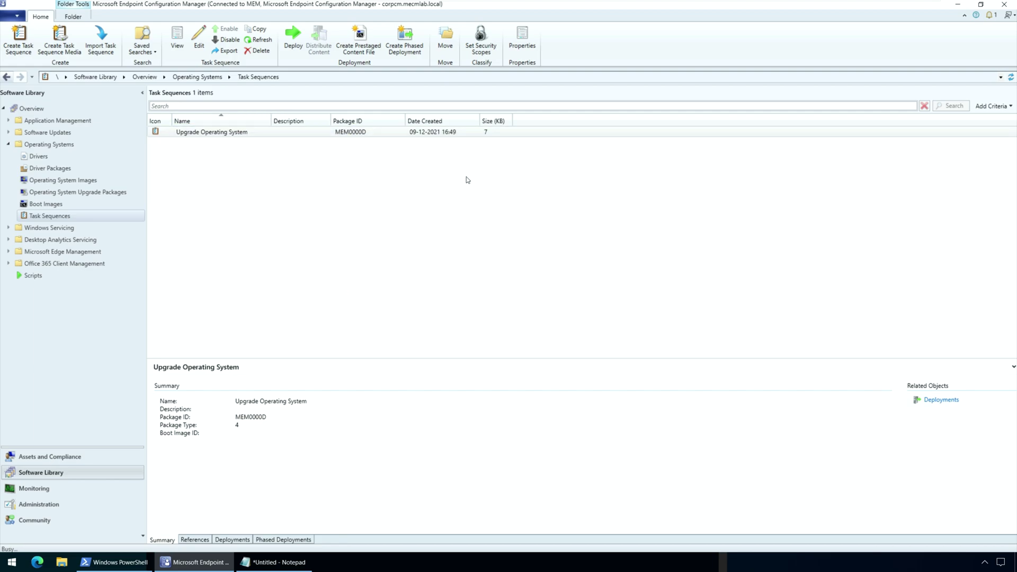
pyautogui.click(423, 158)
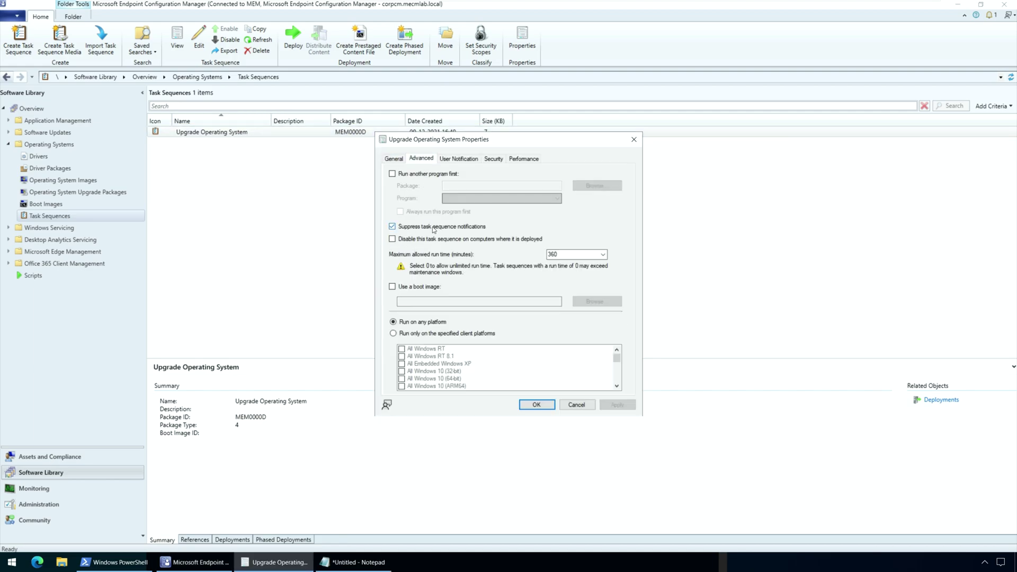
pyautogui.click(536, 405)
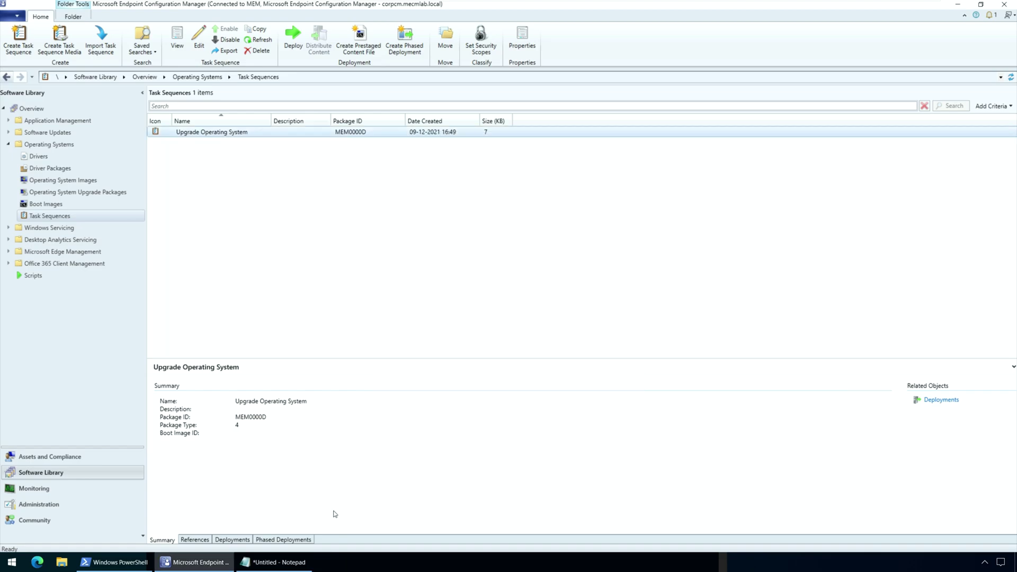
# - Switch to PowerShell and rerun the Set-CMTaskSequence command for Upgrade Operating System with -EnableNotification 1
pyautogui.click(113, 562)
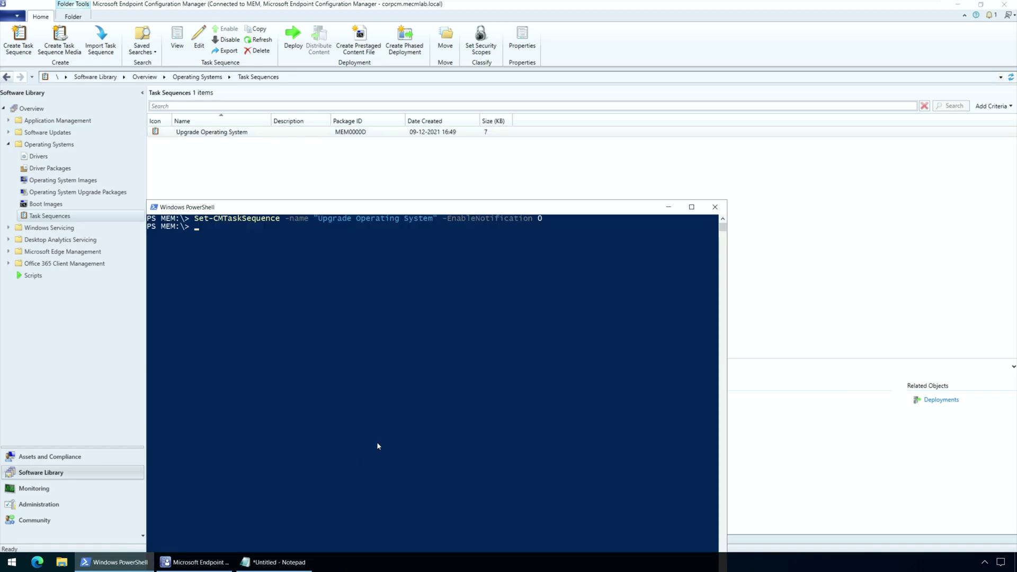
pyautogui.press('Up')
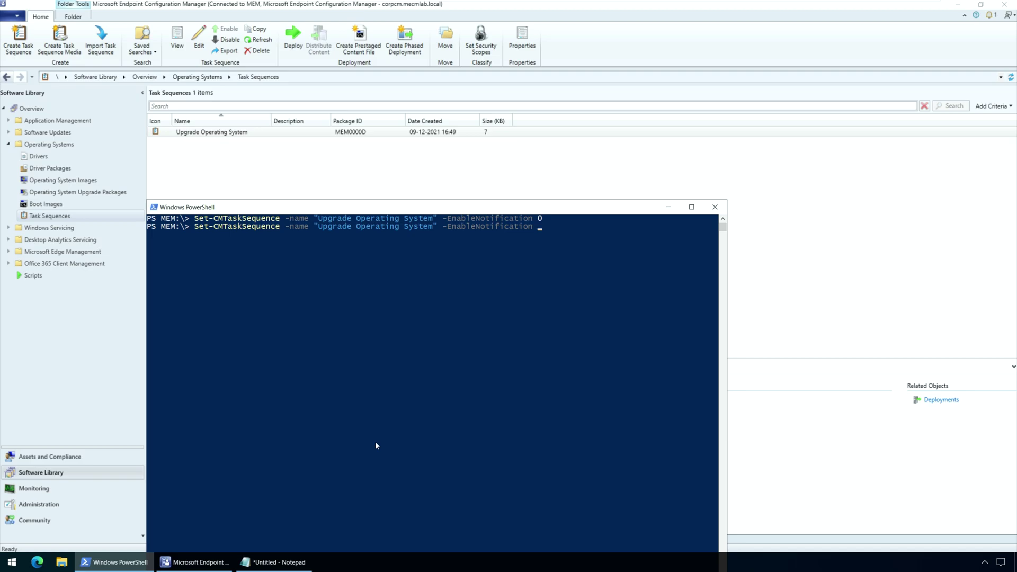
pyautogui.write('1')
# - Check the task sequence's Suppress task sequence notifications setting in Configuration Manager against the last PowerShell command
pyautogui.click(246, 175)
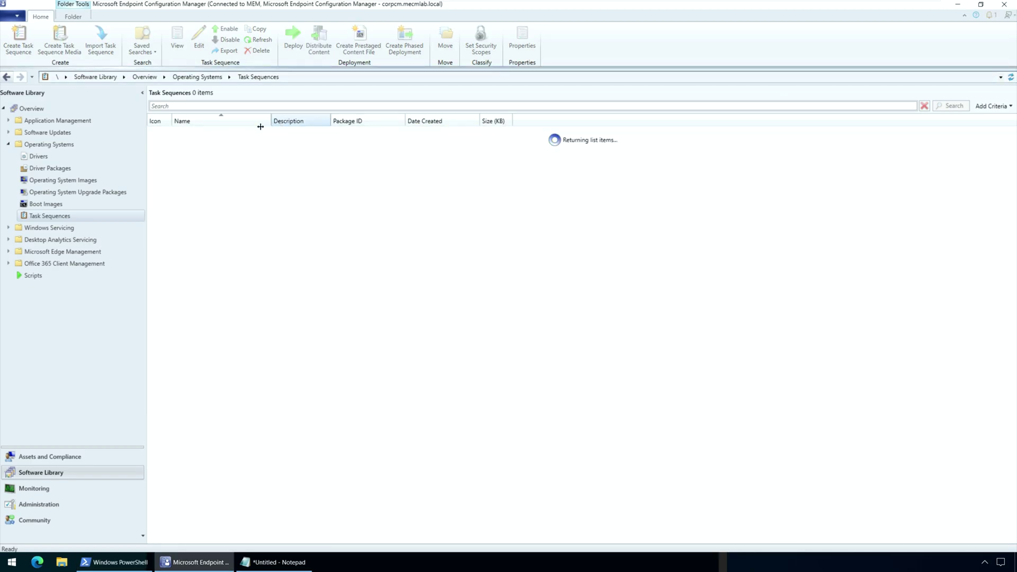
pyautogui.rightClick(221, 131)
pyautogui.click(267, 319)
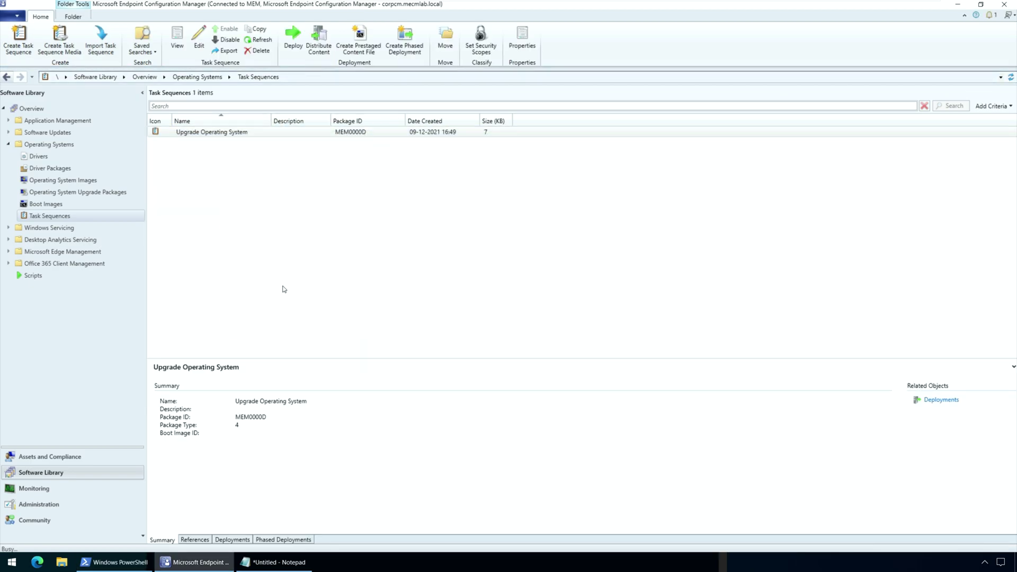
pyautogui.click(423, 158)
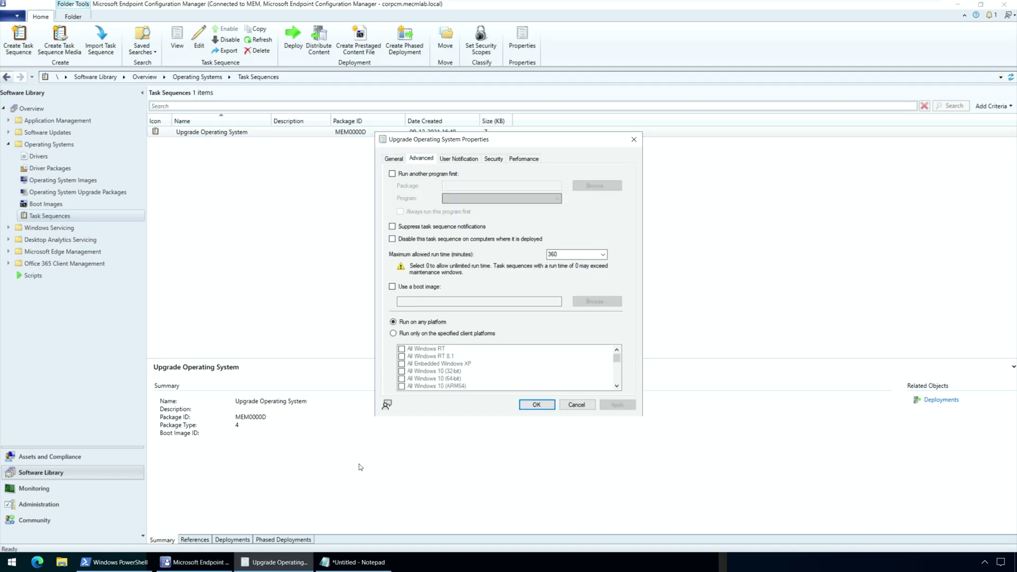
pyautogui.click(114, 562)
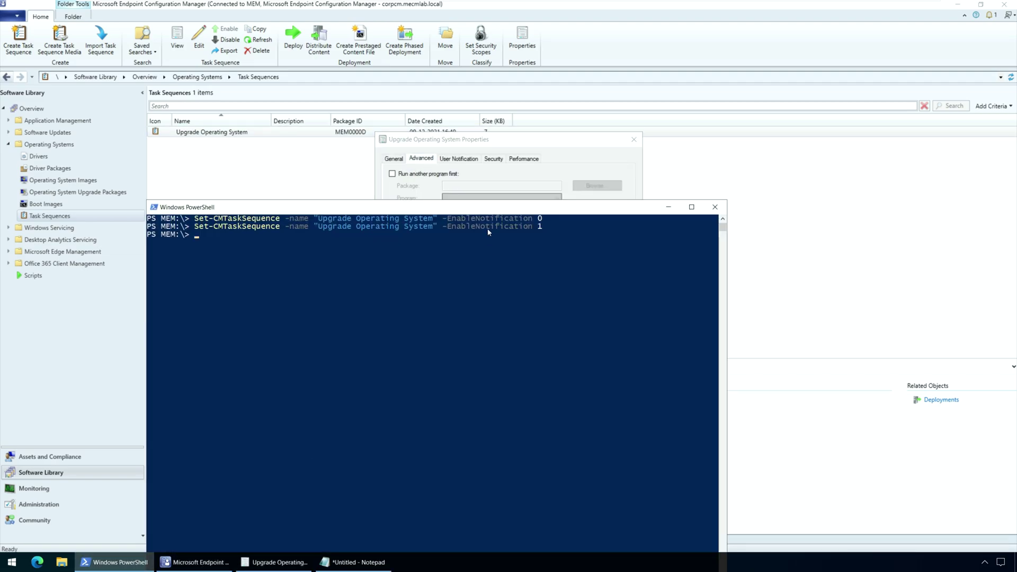
pyautogui.moveTo(493, 228); pyautogui.dragTo(592, 340)
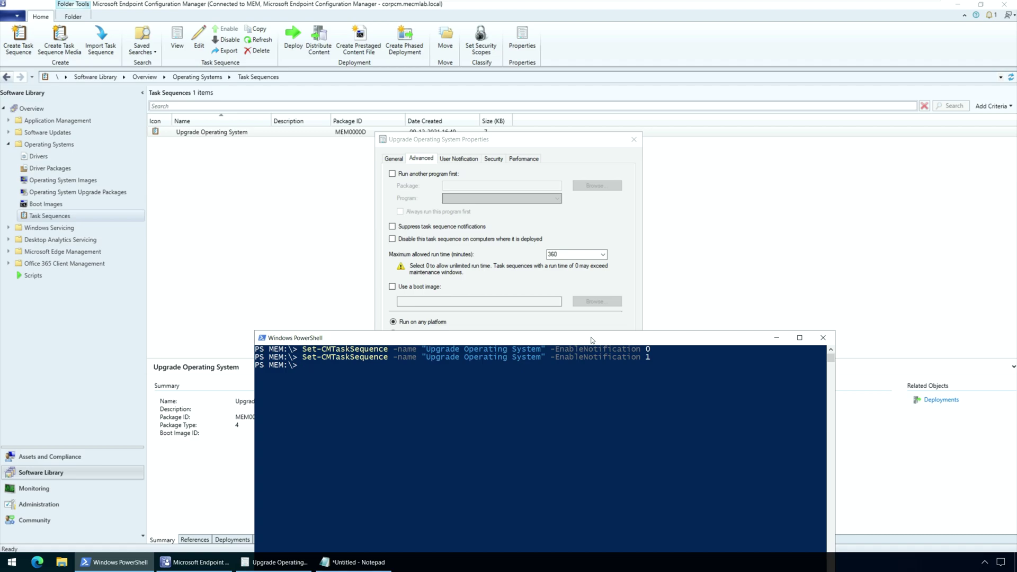
# - Close the task sequence properties and minimize the PowerShell, Configuration Manager and Notepad windows
pyautogui.click(776, 338)
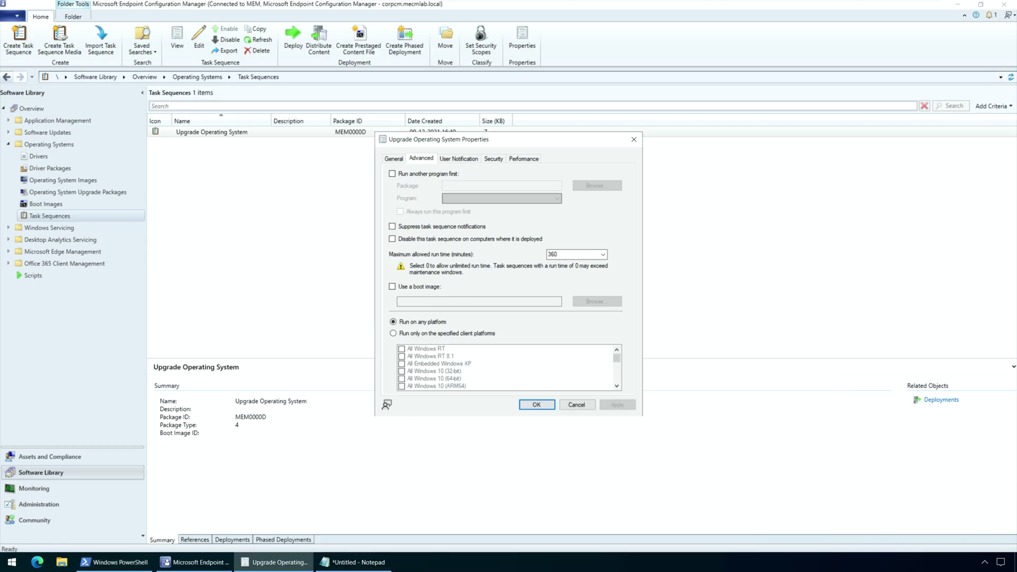
pyautogui.click(537, 405)
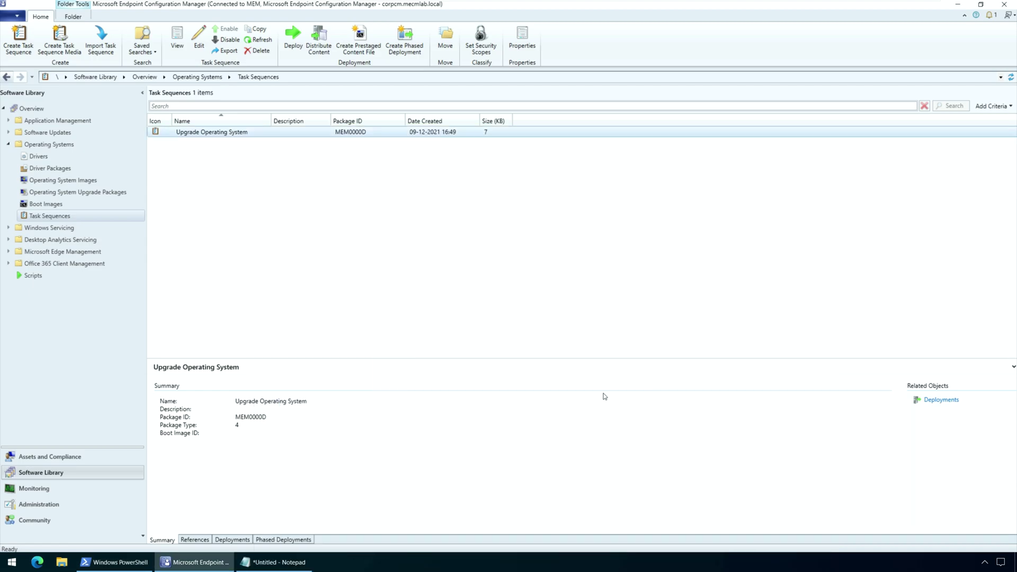
pyautogui.click(959, 6)
pyautogui.click(802, 211)
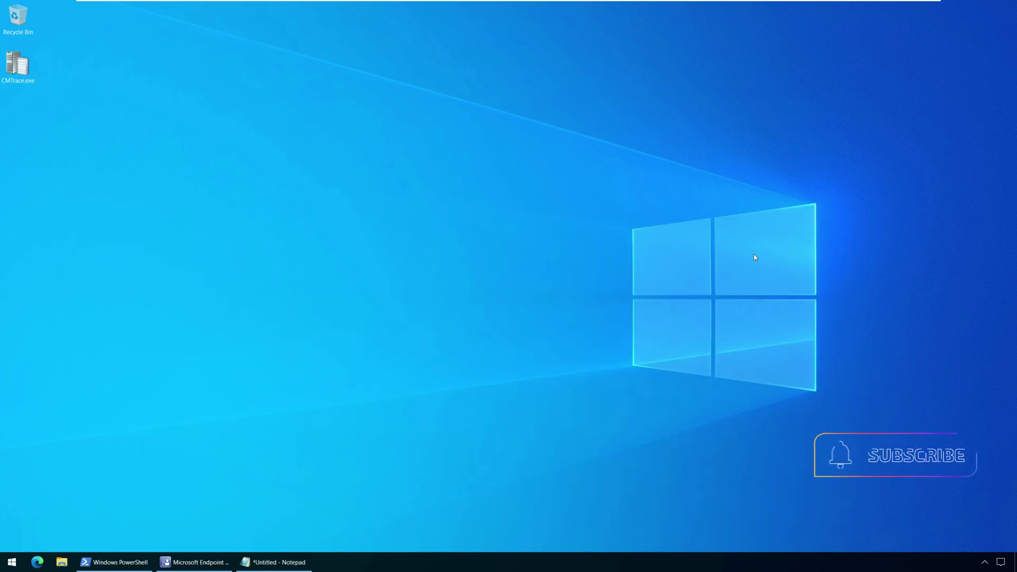